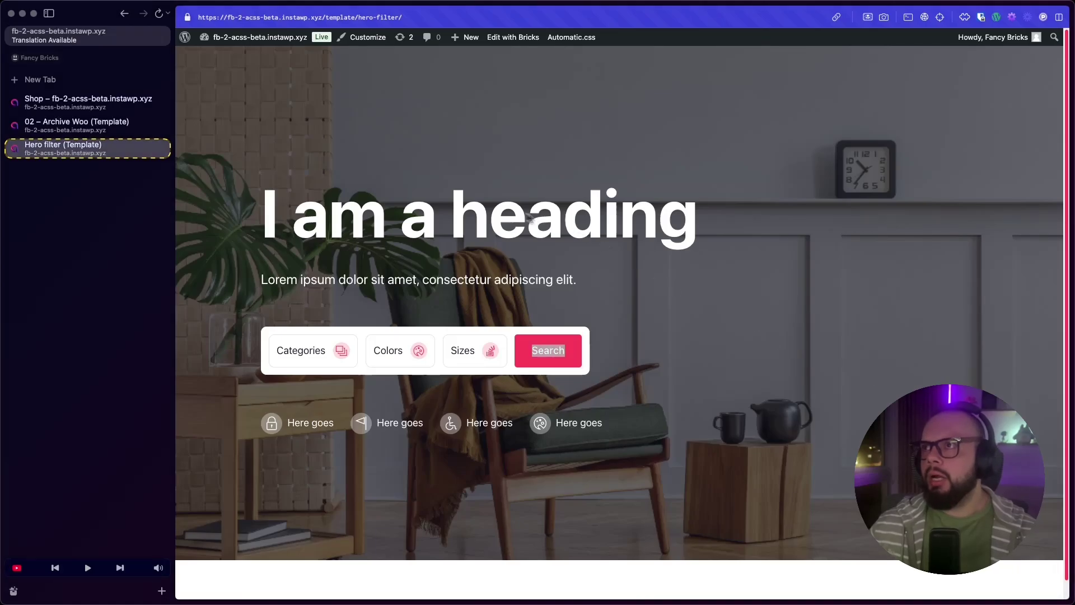
- Switch to the 02 – Archive Woo template open in the Bricks builder to study its shop filters
{"action": "key", "text": "super+alt+Up"}
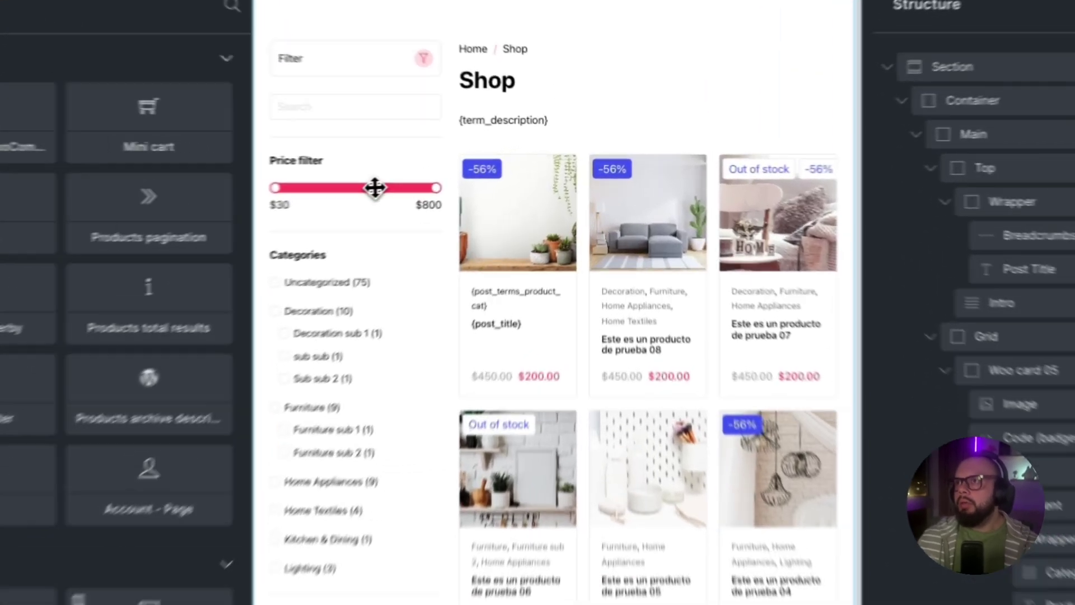
{"action": "left_click", "coordinate": [459, 174]}
{"action": "left_click", "coordinate": [440, 227]}
{"action": "left_click", "coordinate": [281, 299]}
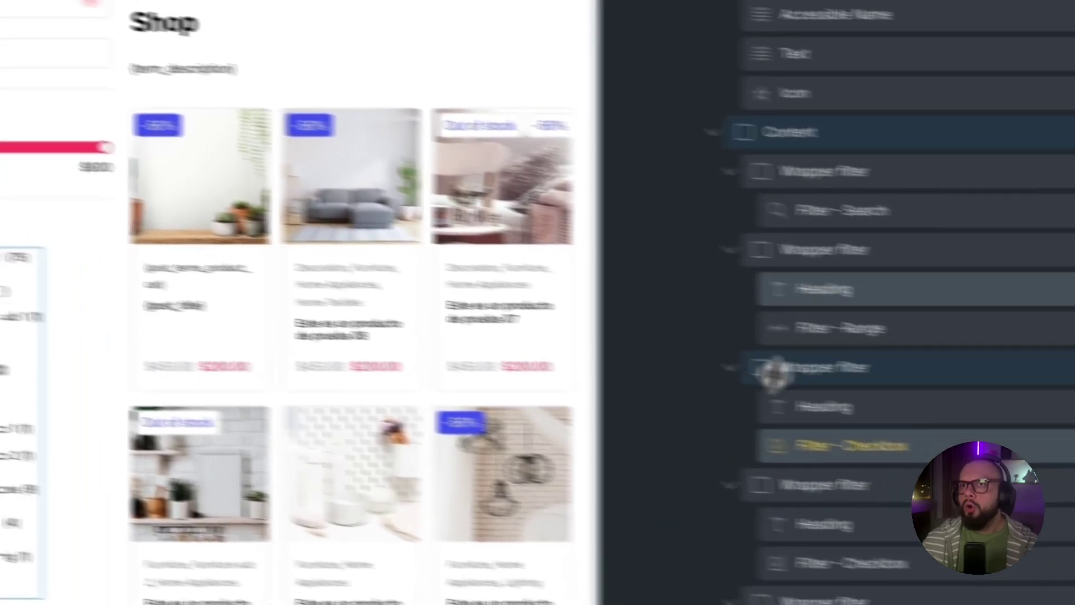
{"action": "left_click", "coordinate": [739, 231]}
{"action": "left_click", "coordinate": [712, 426]}
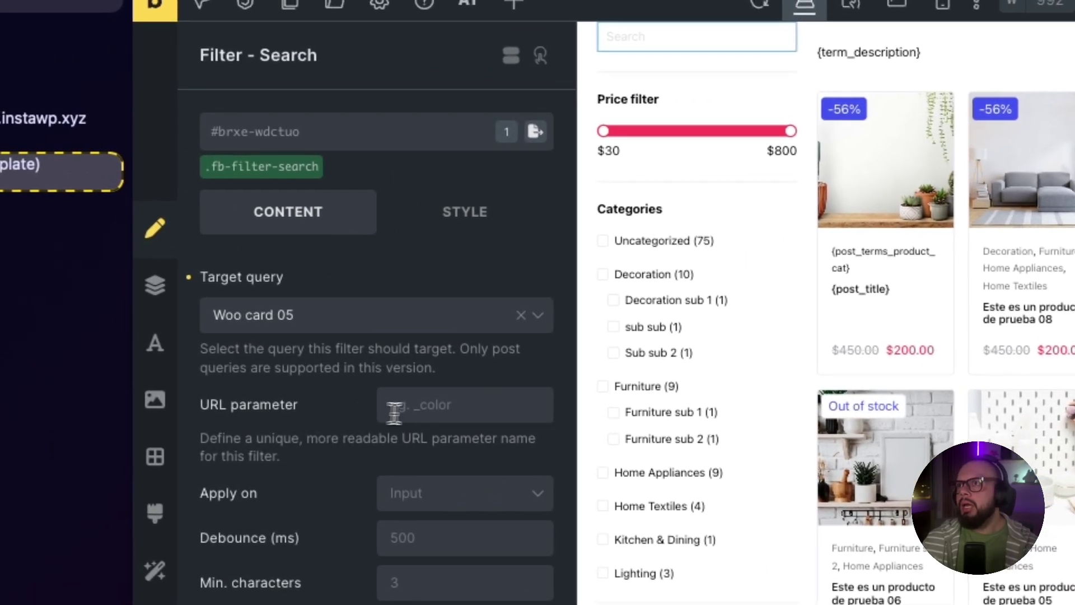
{"action": "left_click", "coordinate": [429, 412]}
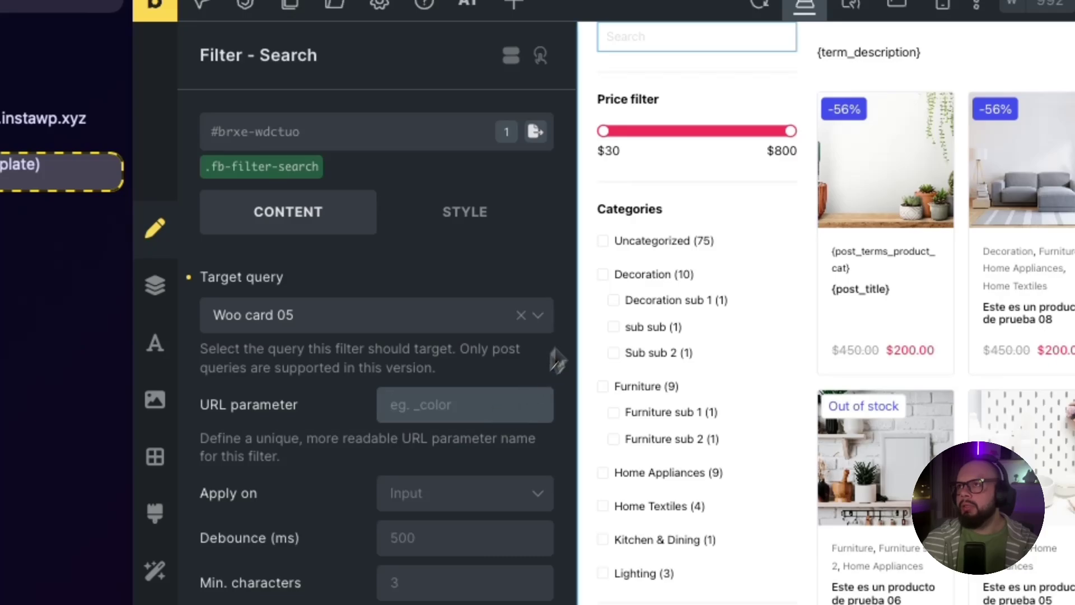
{"action": "left_click", "coordinate": [668, 242]}
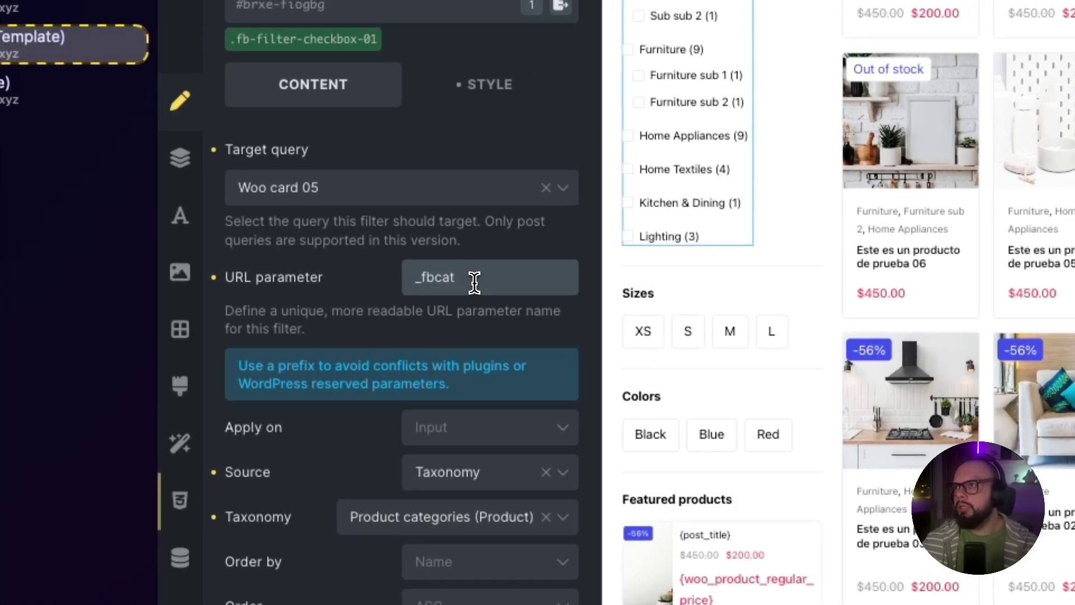
{"action": "left_click", "coordinate": [687, 344]}
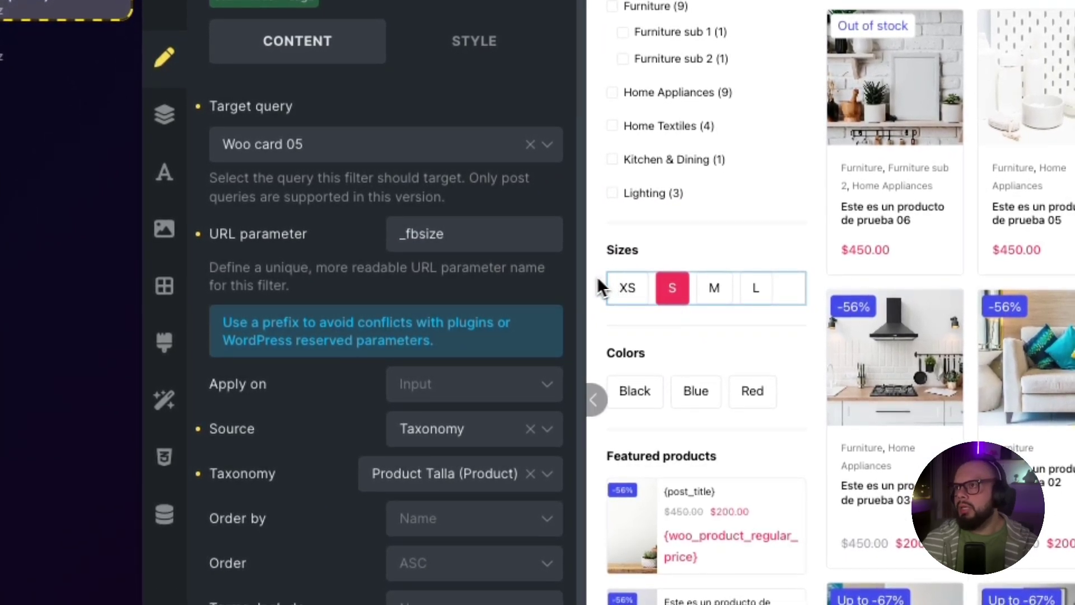
{"action": "left_click", "coordinate": [683, 390]}
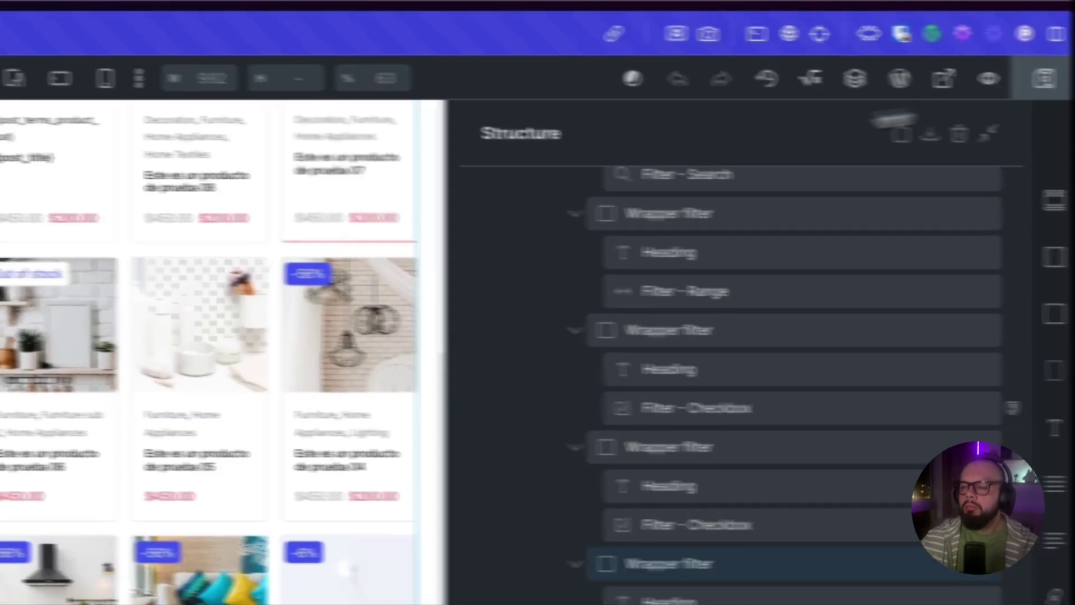
- Close the Archive Woo template and open the Hero filter template with Bricks
{"action": "left_click", "coordinate": [169, 140]}
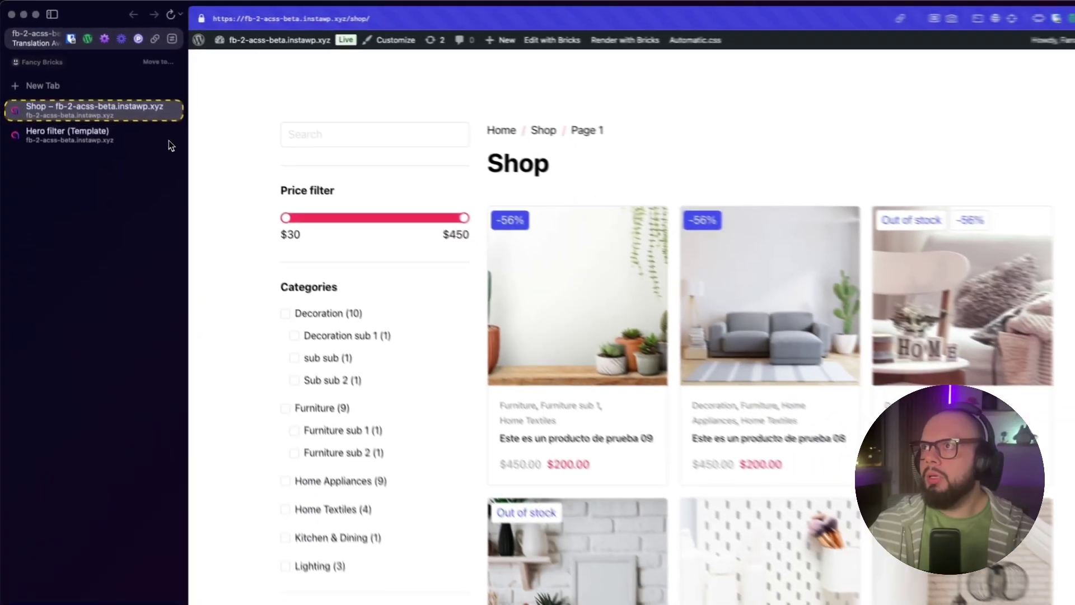
{"action": "left_click", "coordinate": [165, 137]}
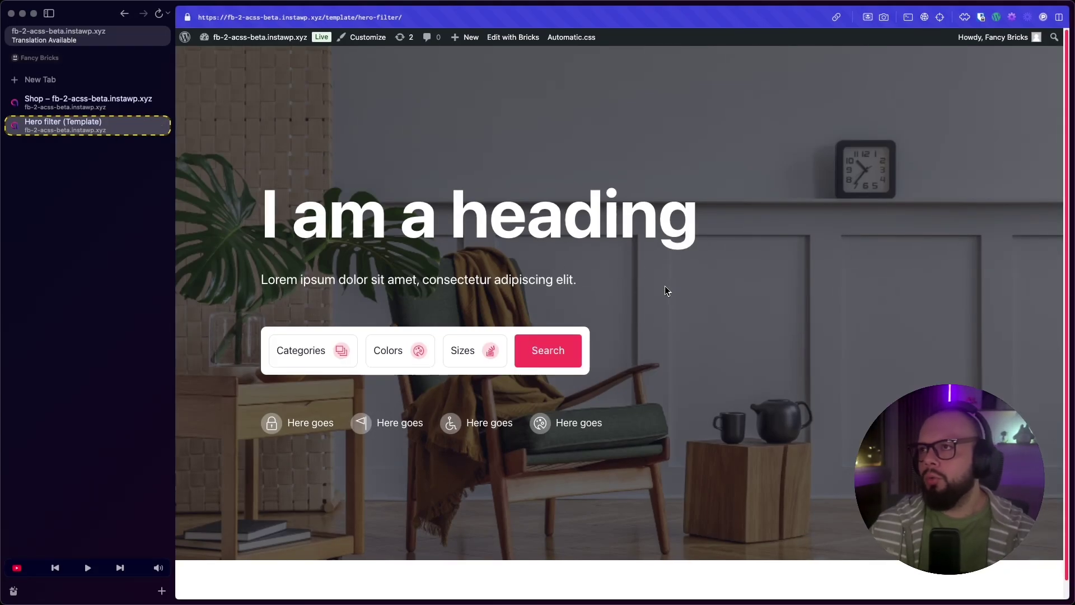
{"action": "left_click", "coordinate": [519, 38]}
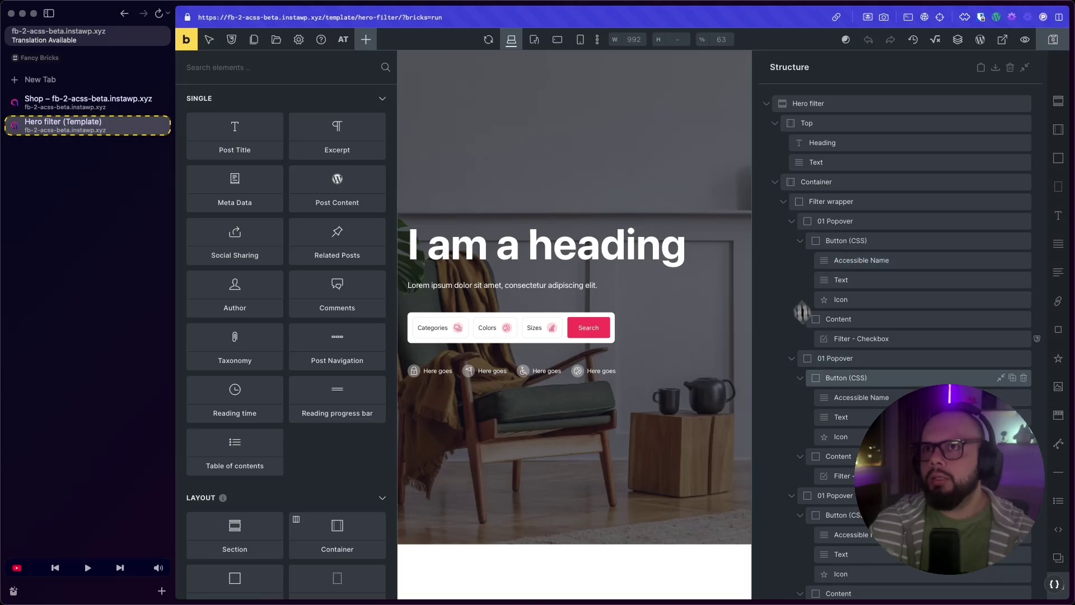
{"action": "left_click", "coordinate": [854, 342]}
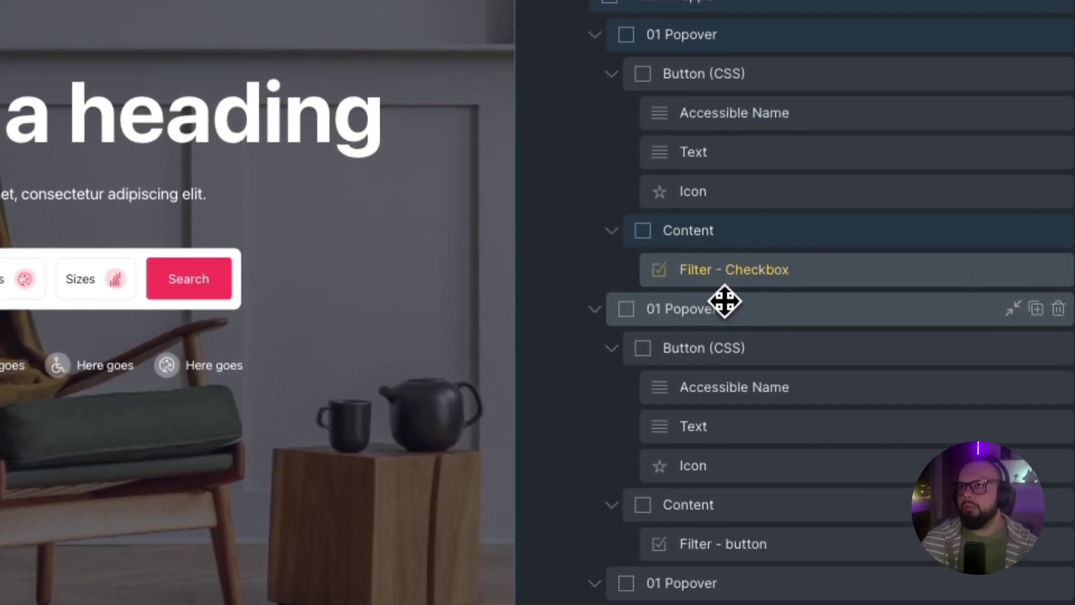
{"action": "scroll", "coordinate": [791, 294], "scroll_direction": "down", "scroll_amount": 4}
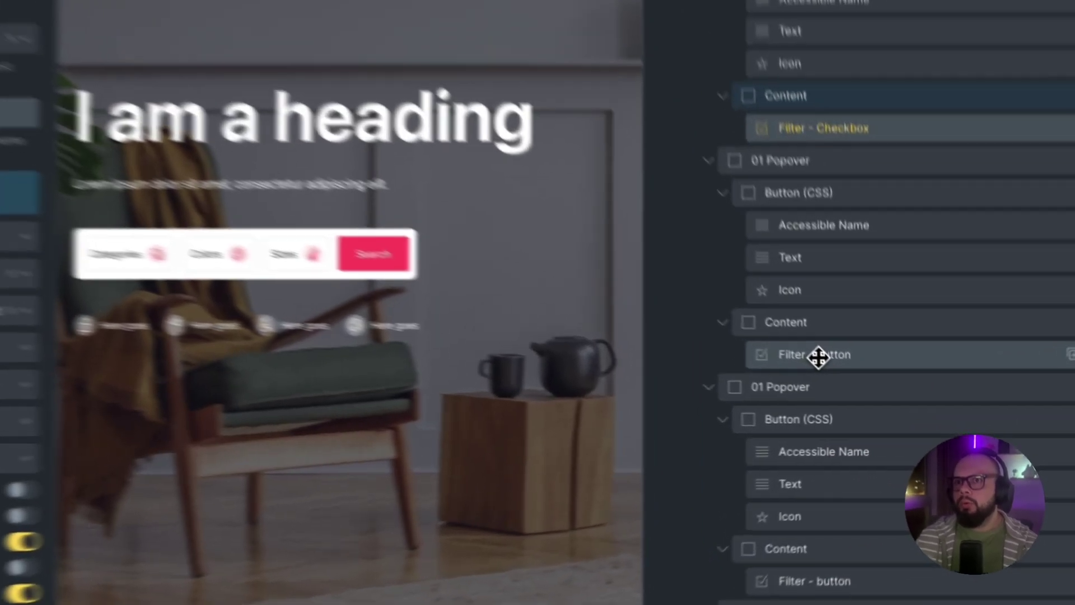
{"action": "left_click", "coordinate": [857, 388]}
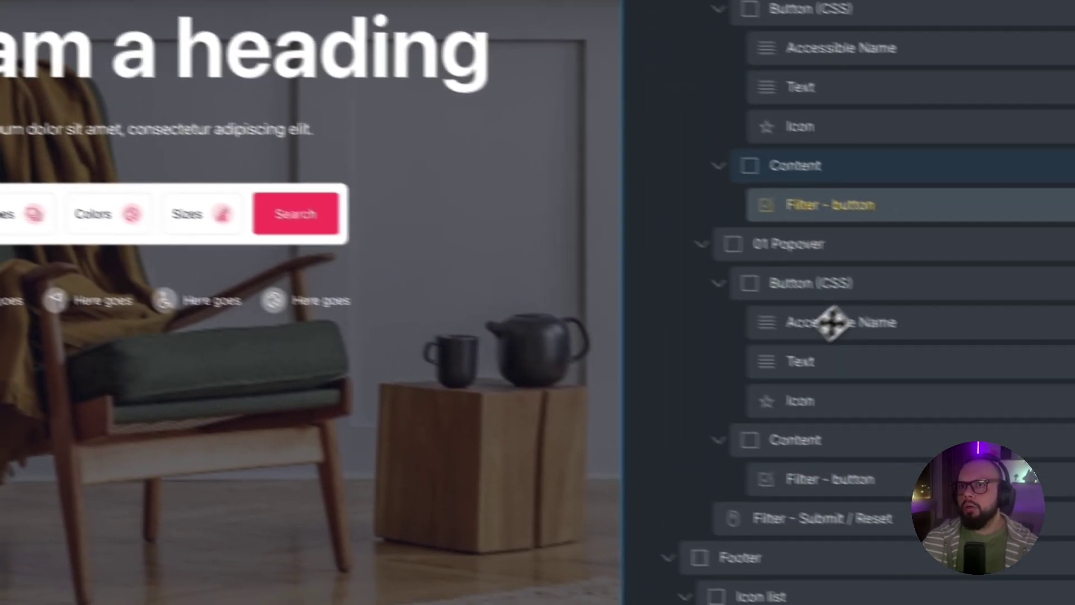
{"action": "left_click", "coordinate": [829, 479]}
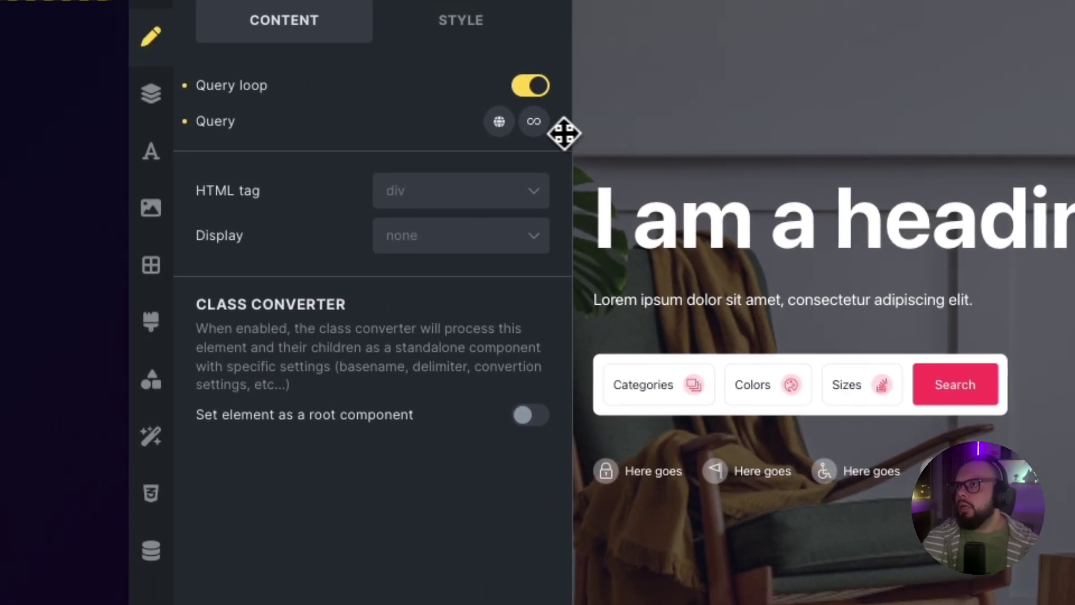
{"action": "left_click", "coordinate": [534, 122]}
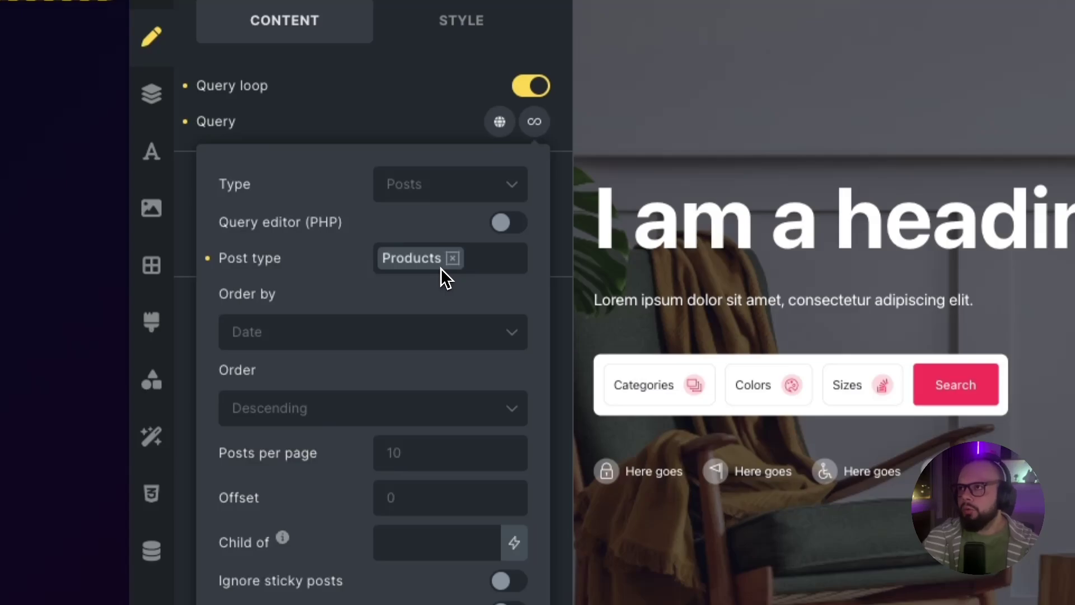
{"action": "left_click", "coordinate": [395, 113]}
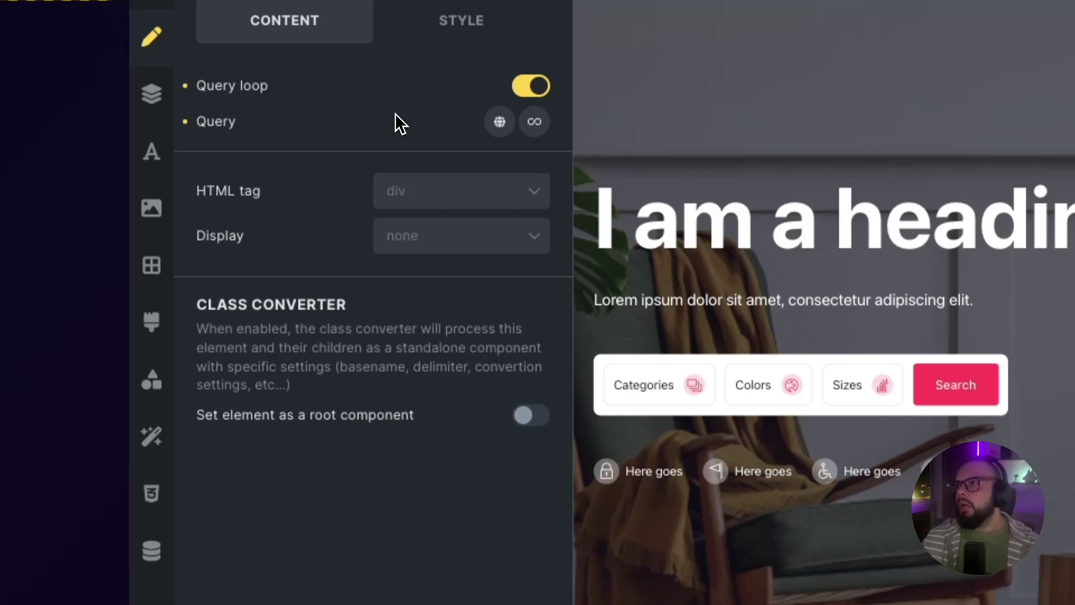
{"action": "left_click", "coordinate": [447, 244]}
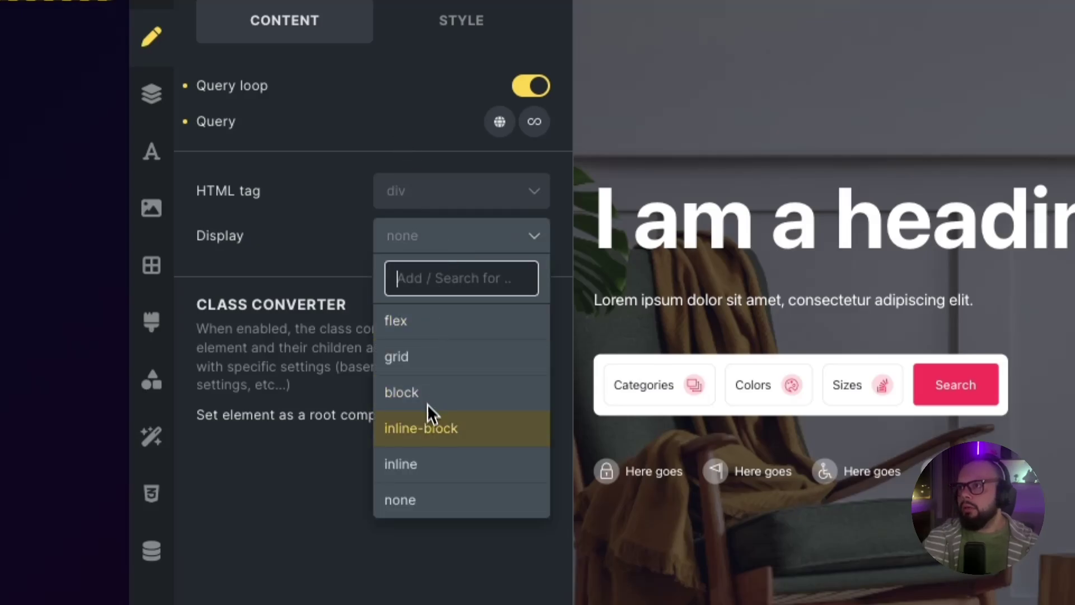
{"action": "left_click", "coordinate": [300, 211]}
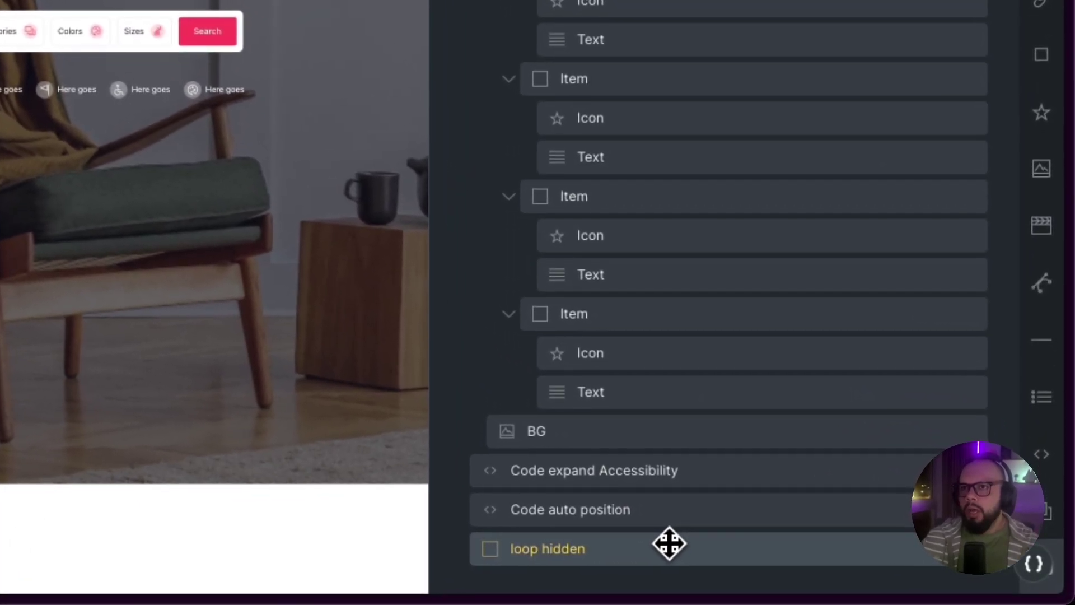
- Select the Filter - Submit / Reset element and copy the /shop/ path from the live Shop page
{"action": "scroll", "coordinate": [614, 403], "scroll_direction": "up", "scroll_amount": 5}
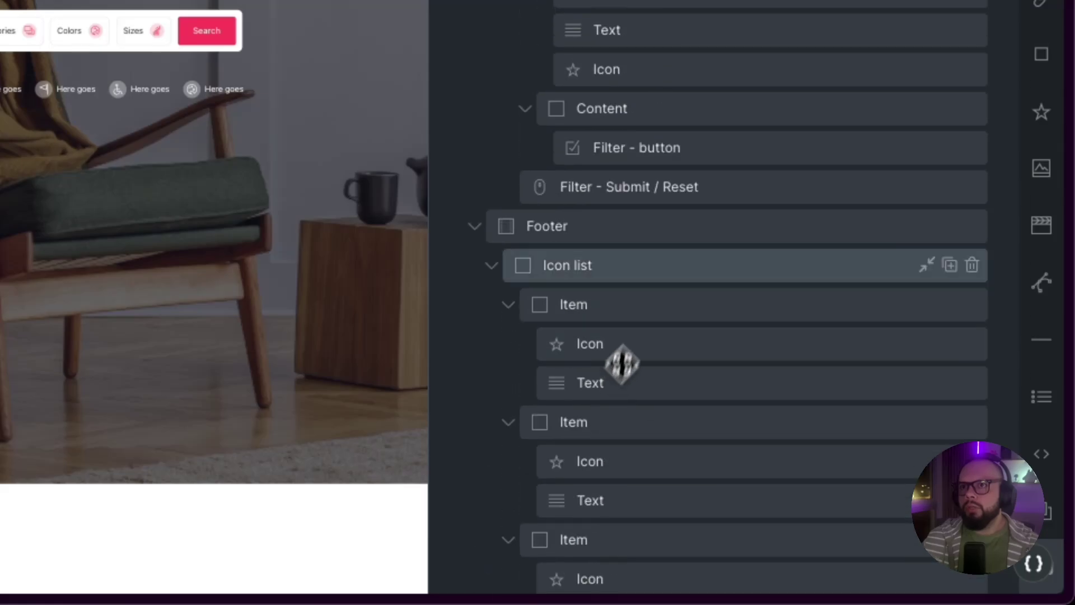
{"action": "left_click", "coordinate": [641, 185]}
{"action": "scroll", "coordinate": [641, 185], "scroll_direction": "down", "scroll_amount": 3}
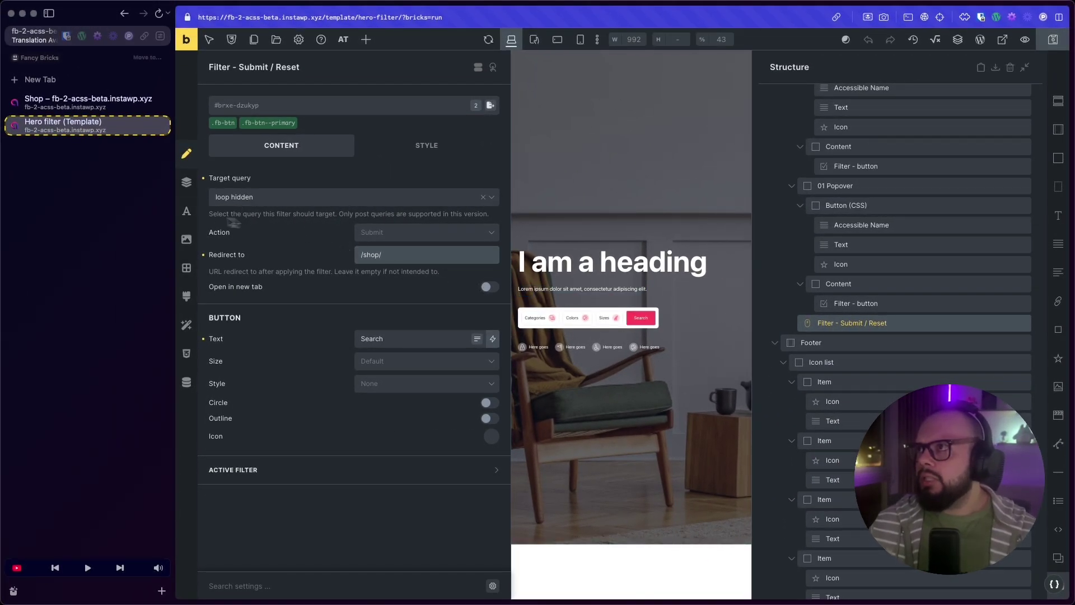
{"action": "left_click", "coordinate": [87, 106]}
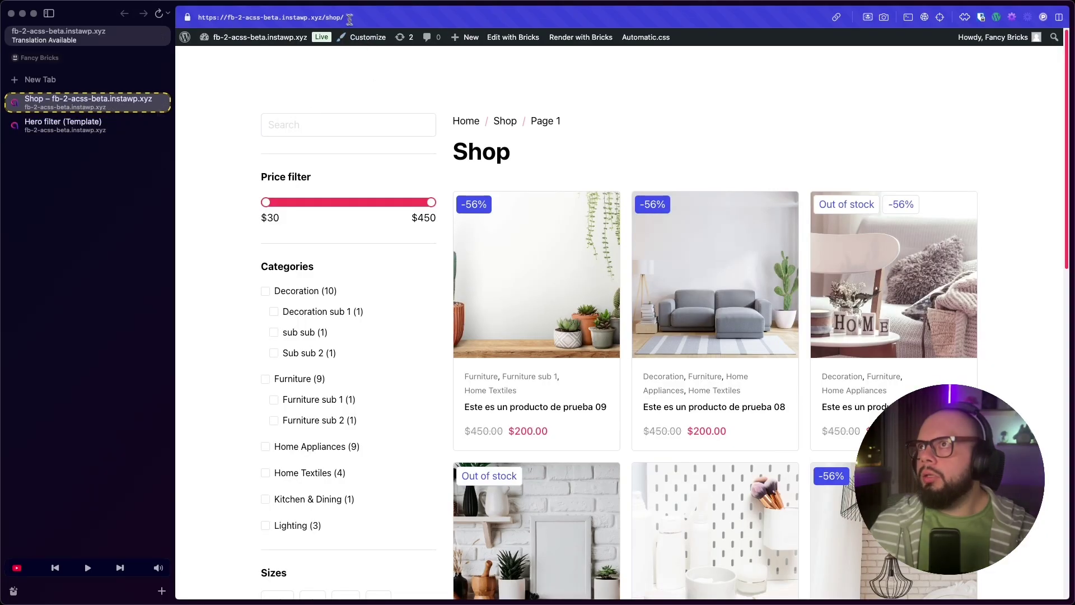
{"action": "left_click_drag", "start_coordinate": [345, 16], "coordinate": [330, 17]}
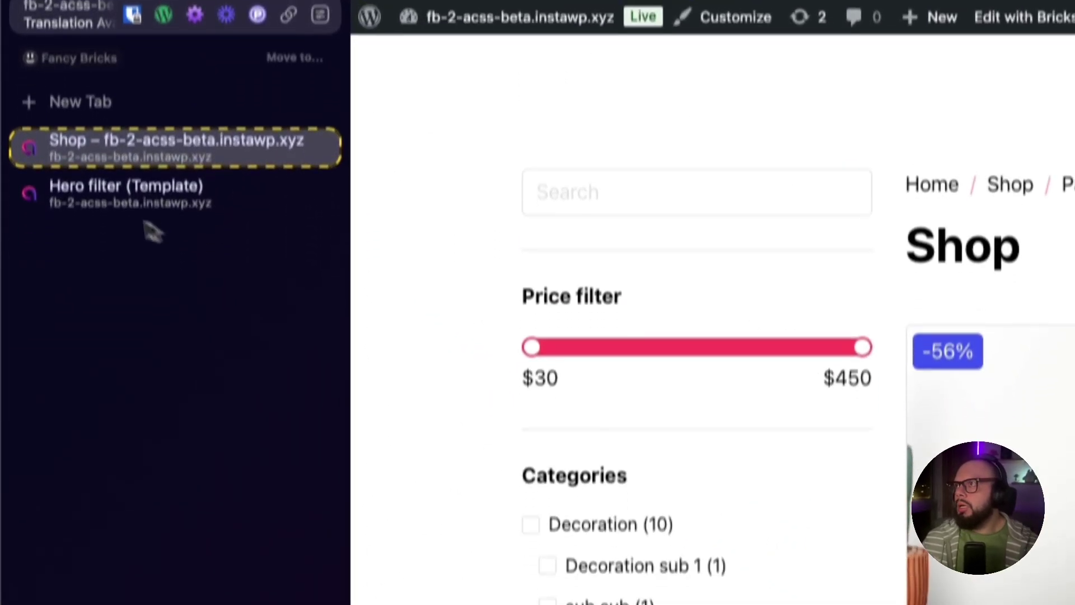
- Set the filter's Redirect to field to /shop/ and save the template
{"action": "left_click", "coordinate": [118, 254]}
{"action": "left_click_drag", "start_coordinate": [584, 293], "coordinate": [543, 293]}
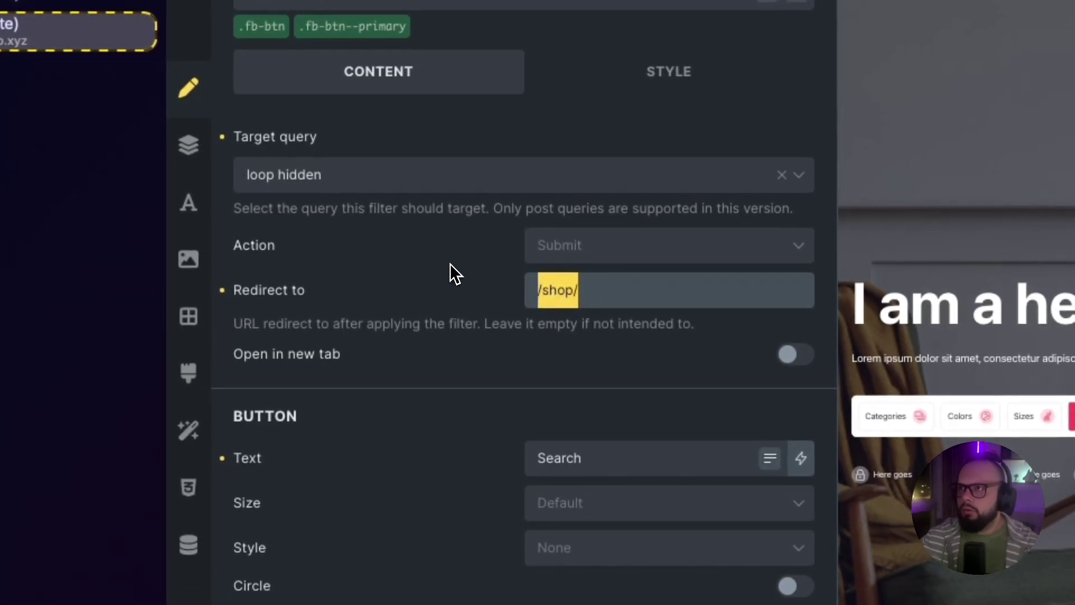
{"action": "left_click", "coordinate": [630, 291]}
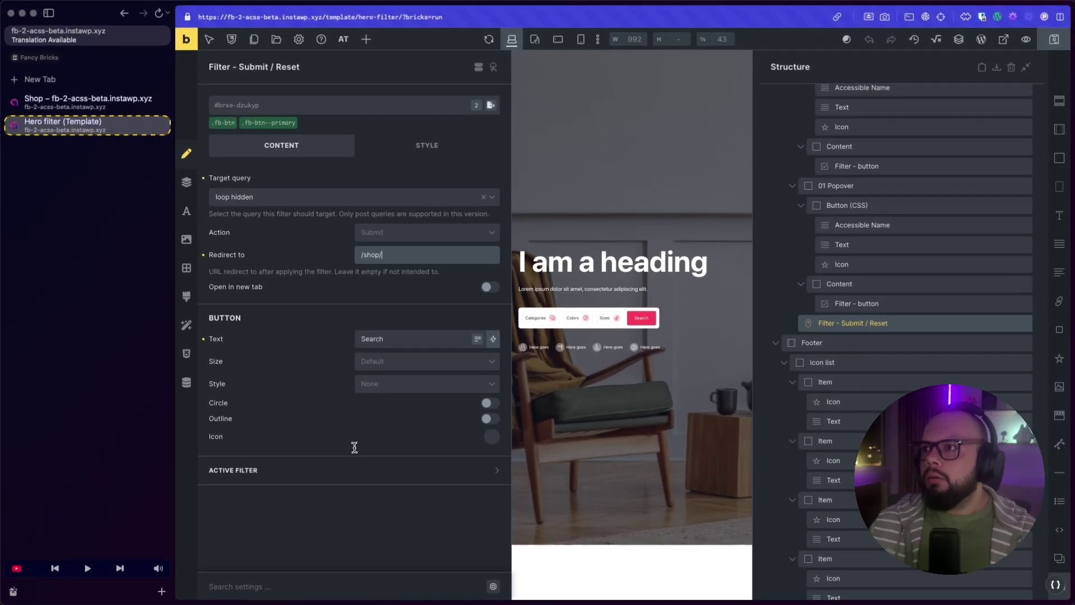
{"action": "left_click", "coordinate": [1053, 39]}
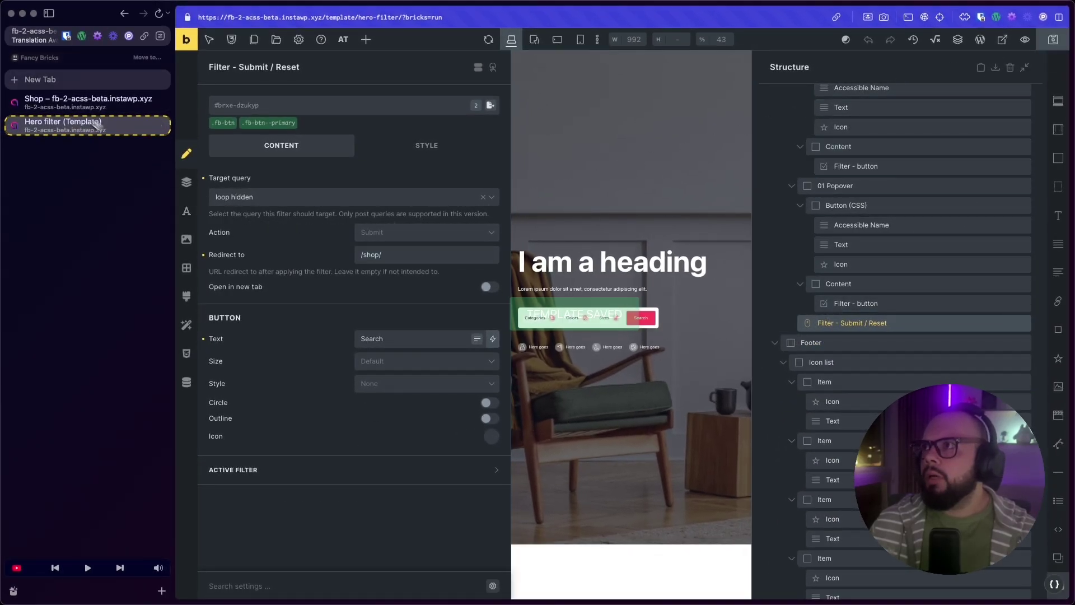
- On the live site, choose Decoration category, Black colour and size S, then run Search
{"action": "left_click", "coordinate": [187, 49]}
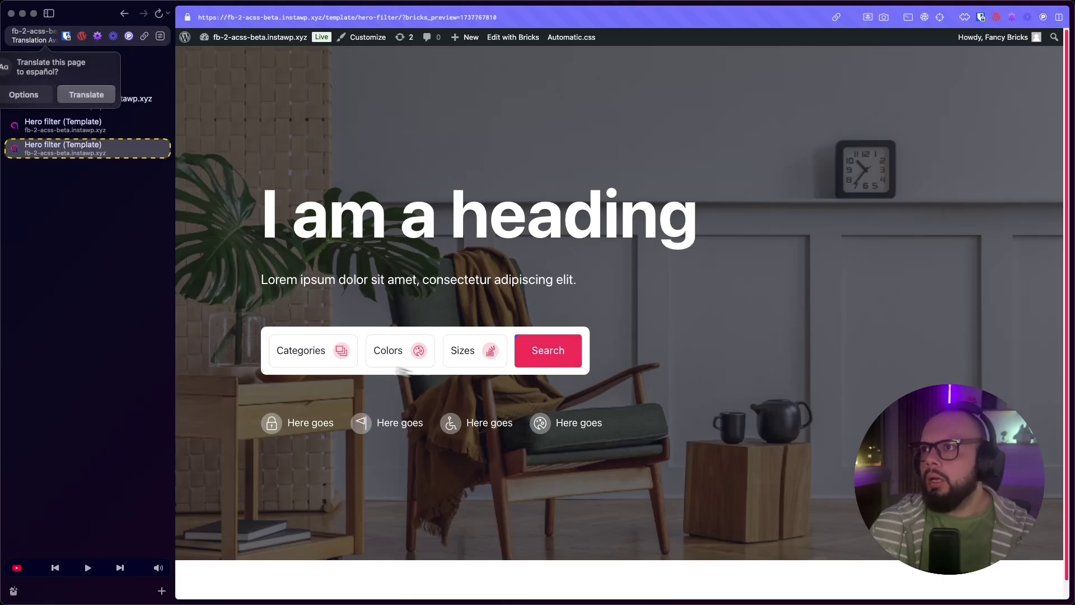
{"action": "left_click", "coordinate": [301, 351]}
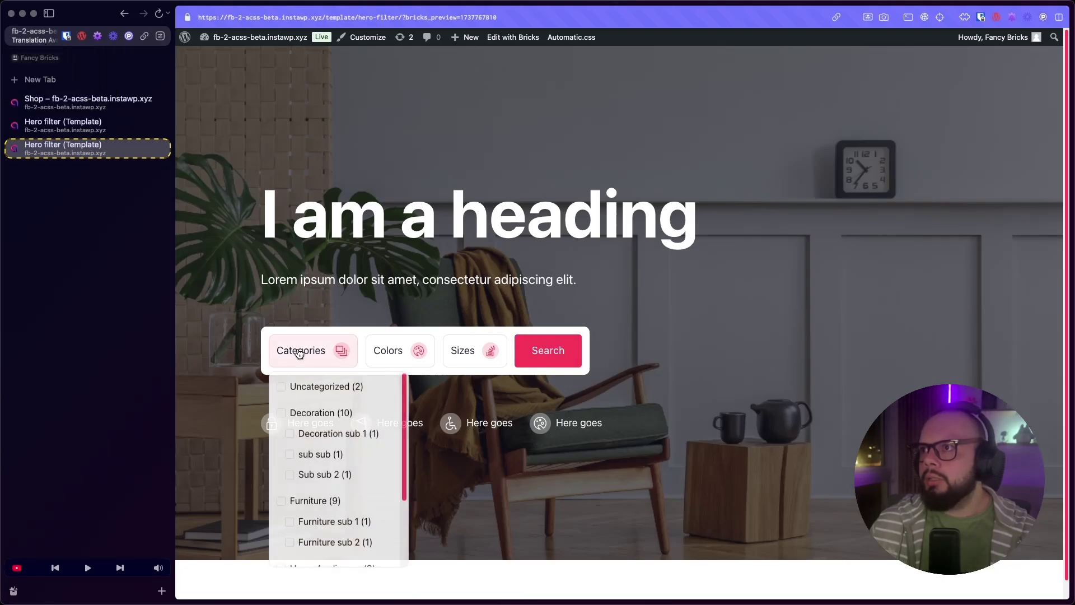
{"action": "left_click", "coordinate": [334, 433]}
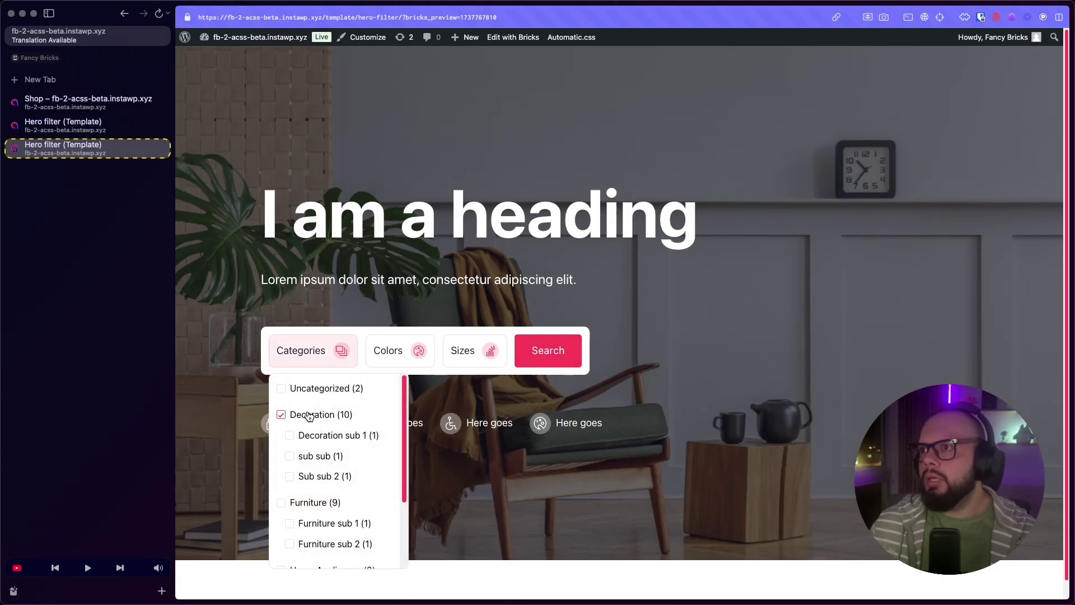
{"action": "left_click", "coordinate": [388, 351]}
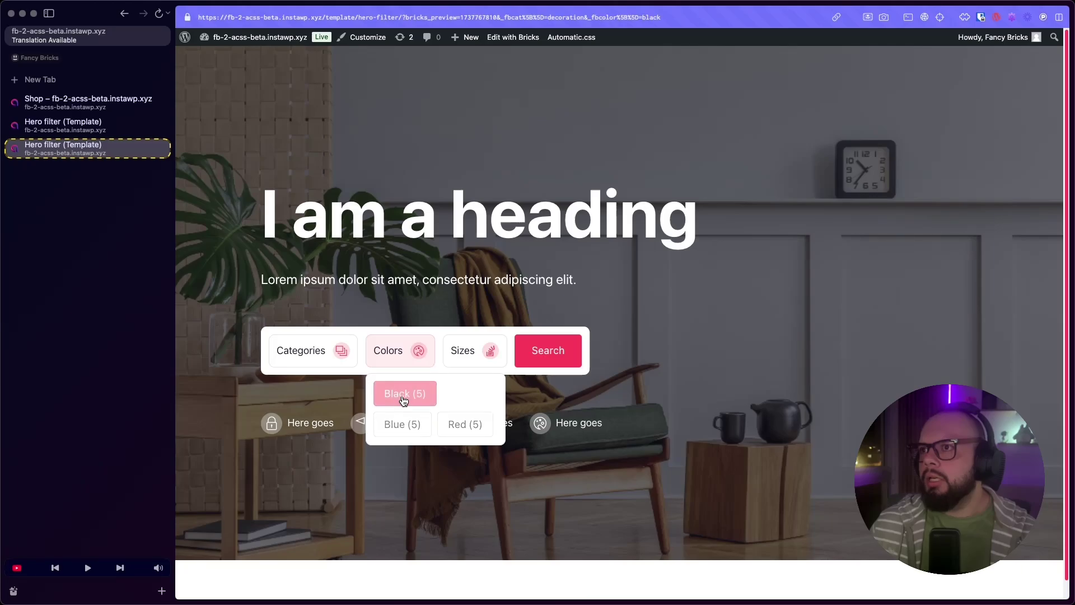
{"action": "left_click", "coordinate": [333, 361]}
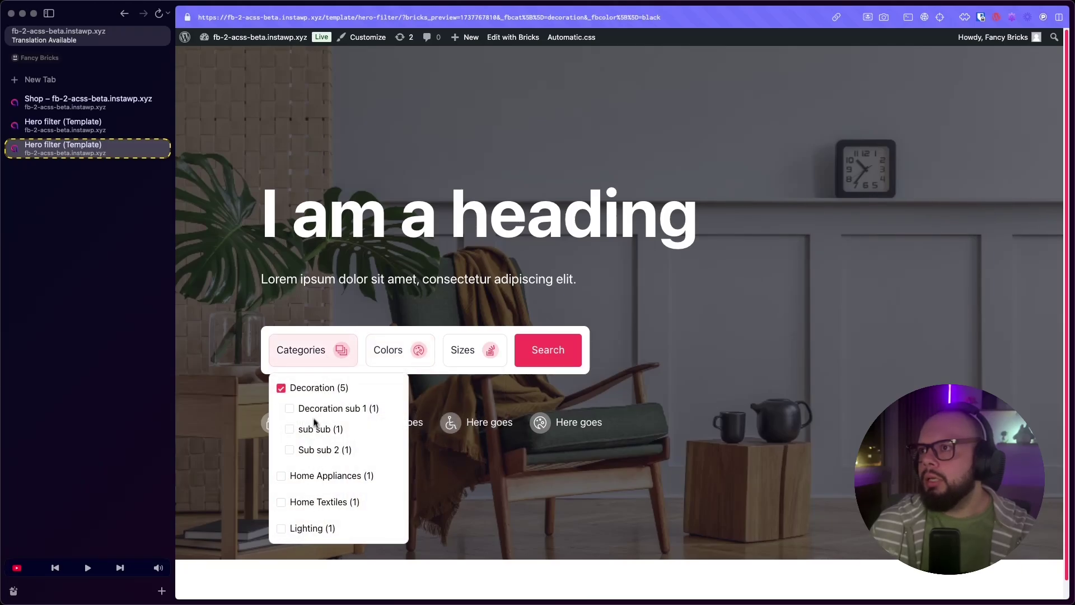
{"action": "left_click", "coordinate": [448, 363]}
{"action": "left_click", "coordinate": [462, 362]}
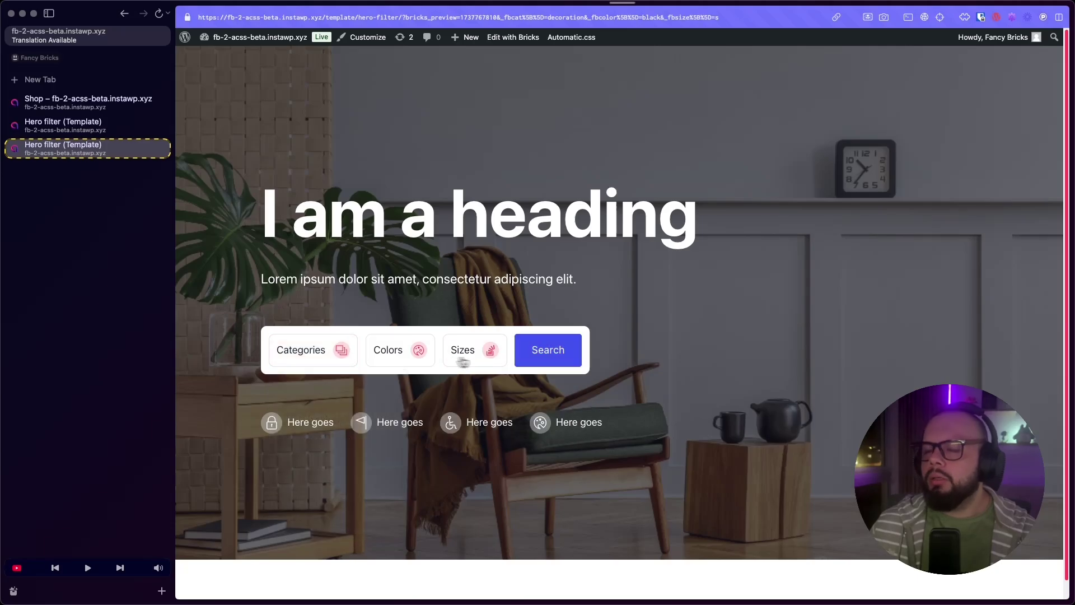
{"action": "left_click", "coordinate": [540, 361]}
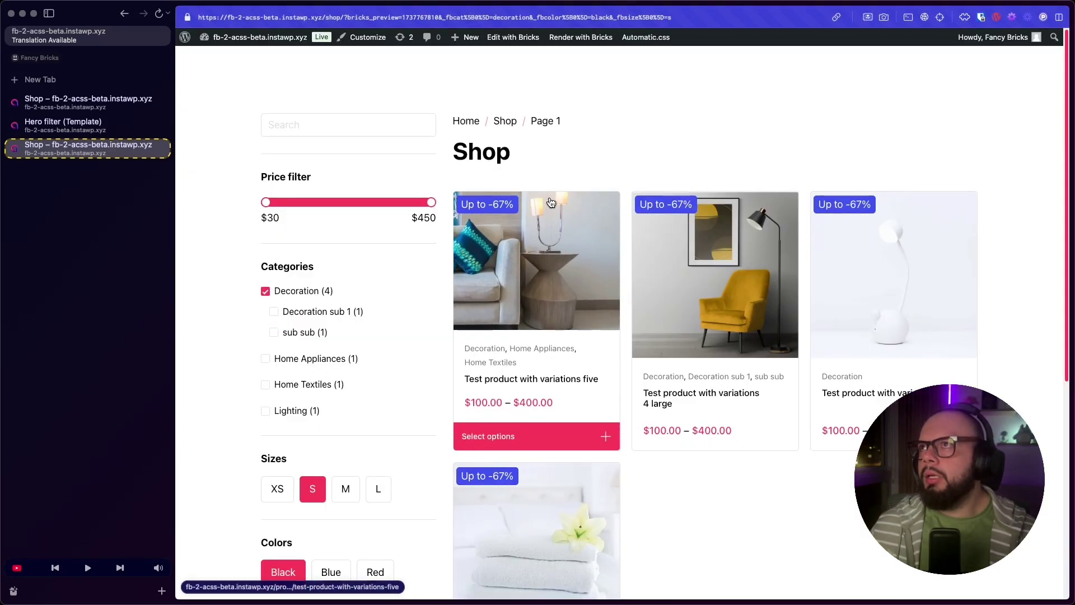
- On the Shop page, add the Decoration sub 1 category and remove the size S and Black filters
{"action": "scroll", "coordinate": [554, 224], "scroll_direction": "down", "scroll_amount": 3}
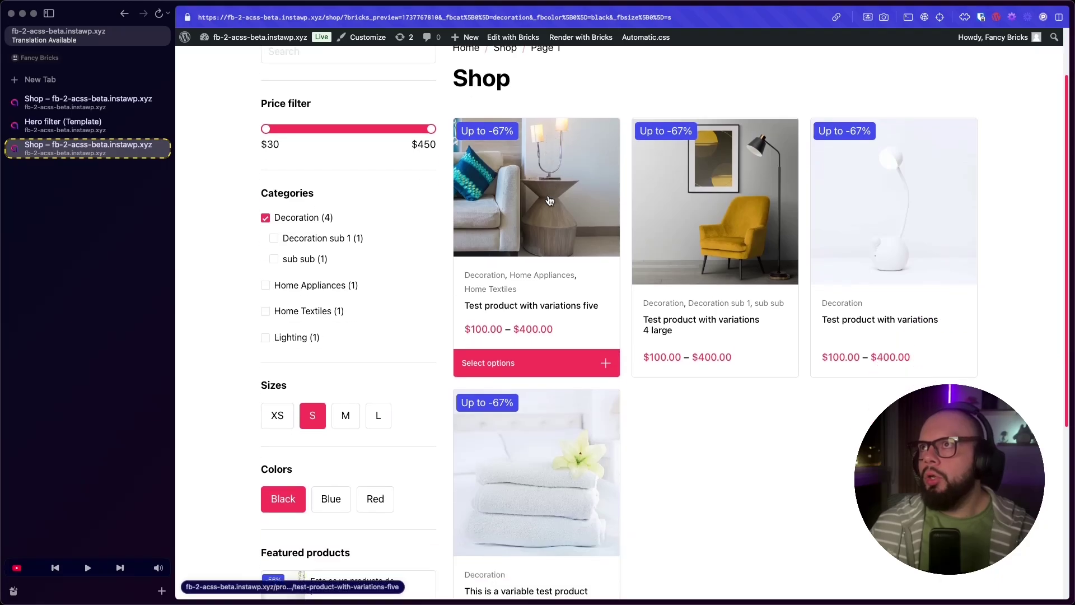
{"action": "left_click", "coordinate": [348, 243]}
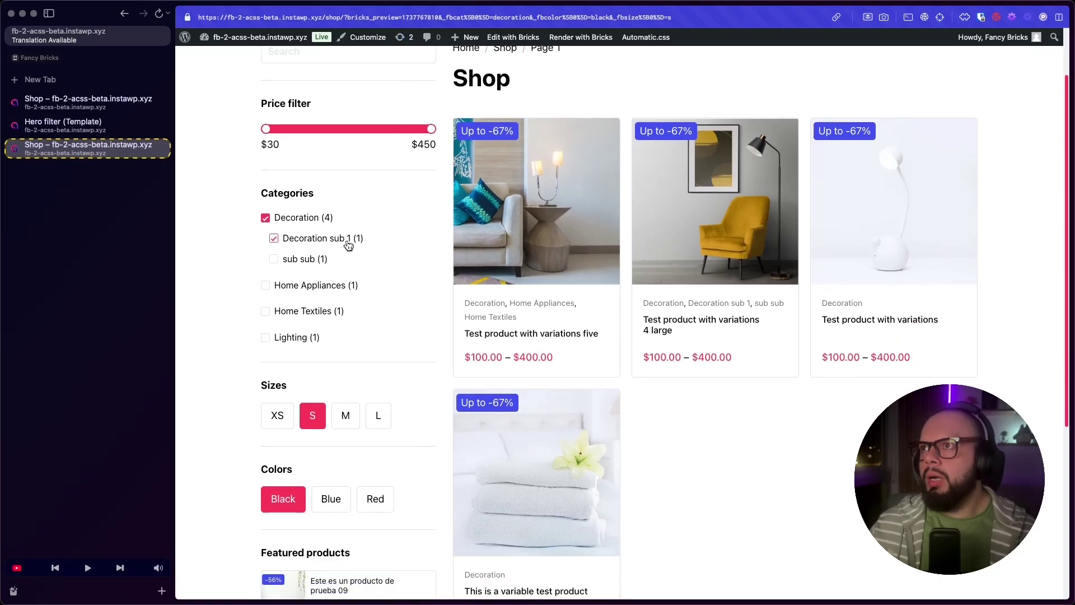
{"action": "scroll", "coordinate": [652, 470], "scroll_direction": "up", "scroll_amount": 1}
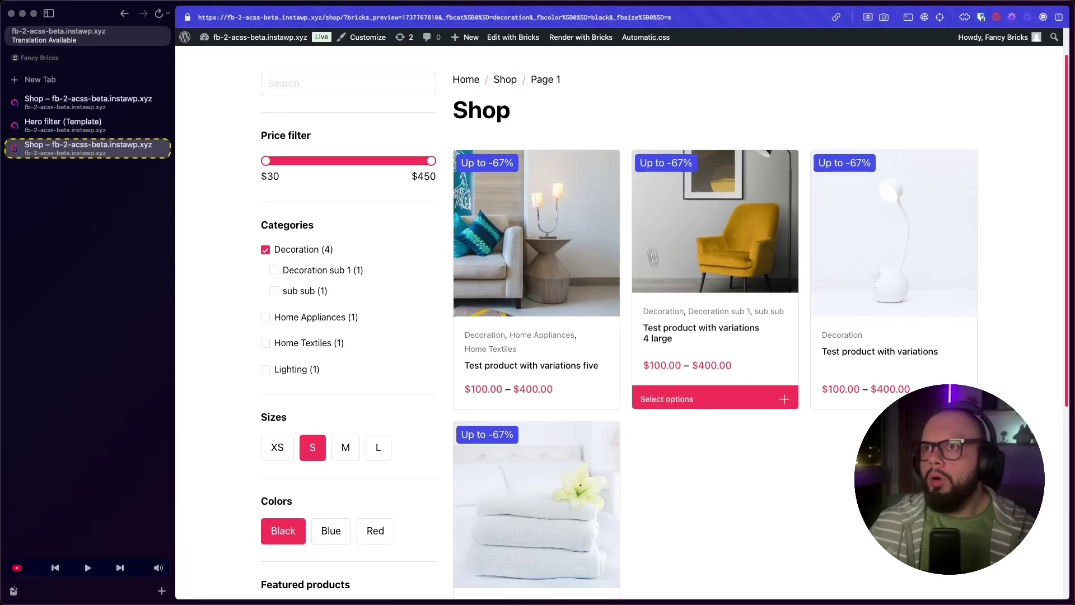
{"action": "left_click", "coordinate": [322, 448]}
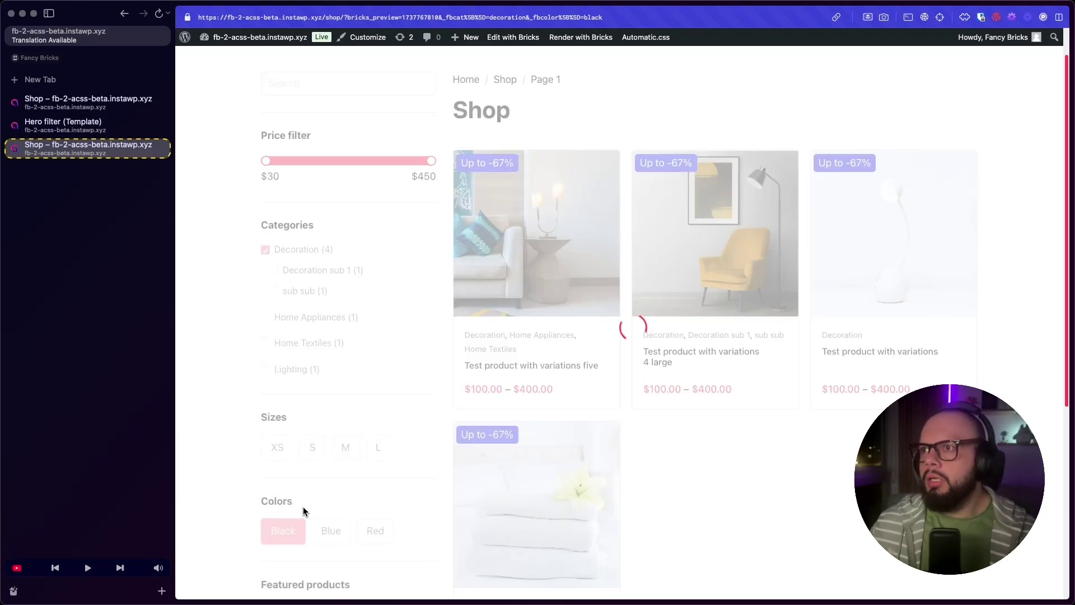
{"action": "left_click", "coordinate": [290, 561]}
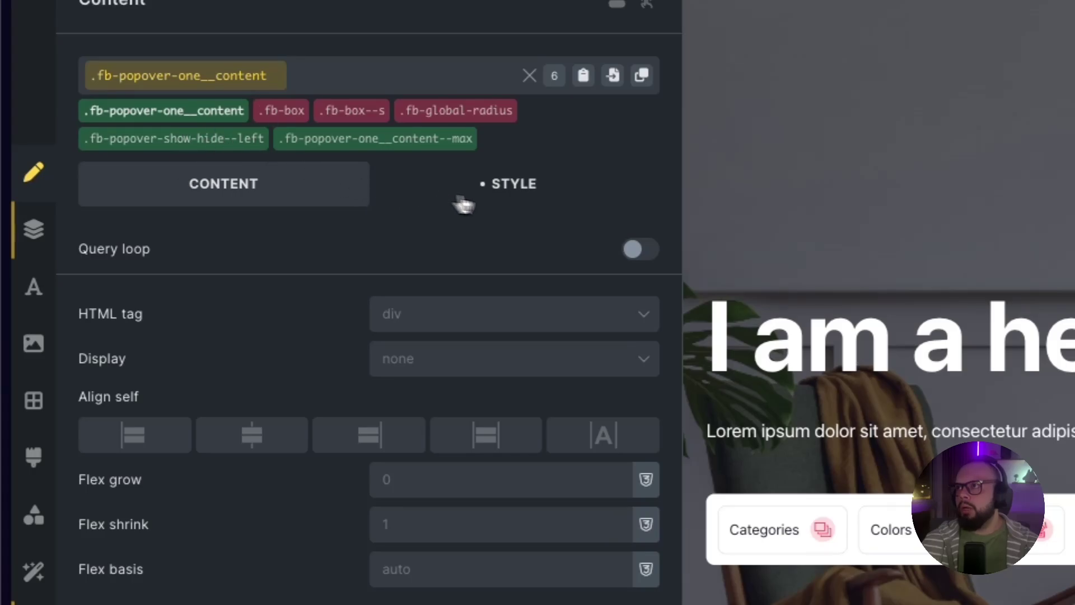
- Open the popover content's Style CSS settings and highlight the .iframe selector rule
{"action": "left_click", "coordinate": [523, 193]}
{"action": "scroll", "coordinate": [355, 435], "scroll_direction": "down", "scroll_amount": 4}
{"action": "left_click", "coordinate": [311, 348]}
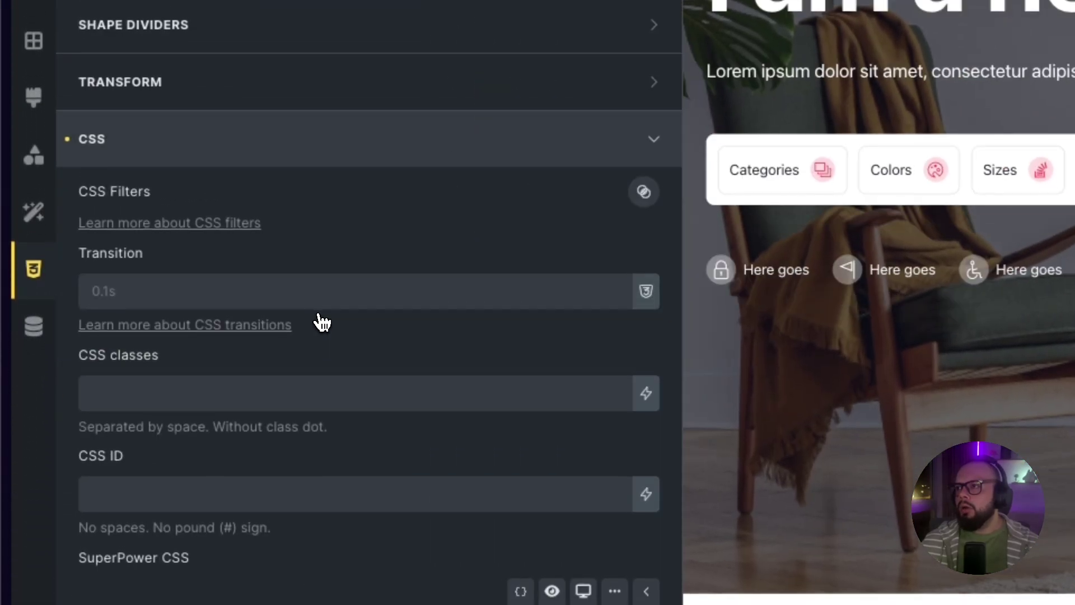
{"action": "scroll", "coordinate": [322, 323], "scroll_direction": "down", "scroll_amount": 5}
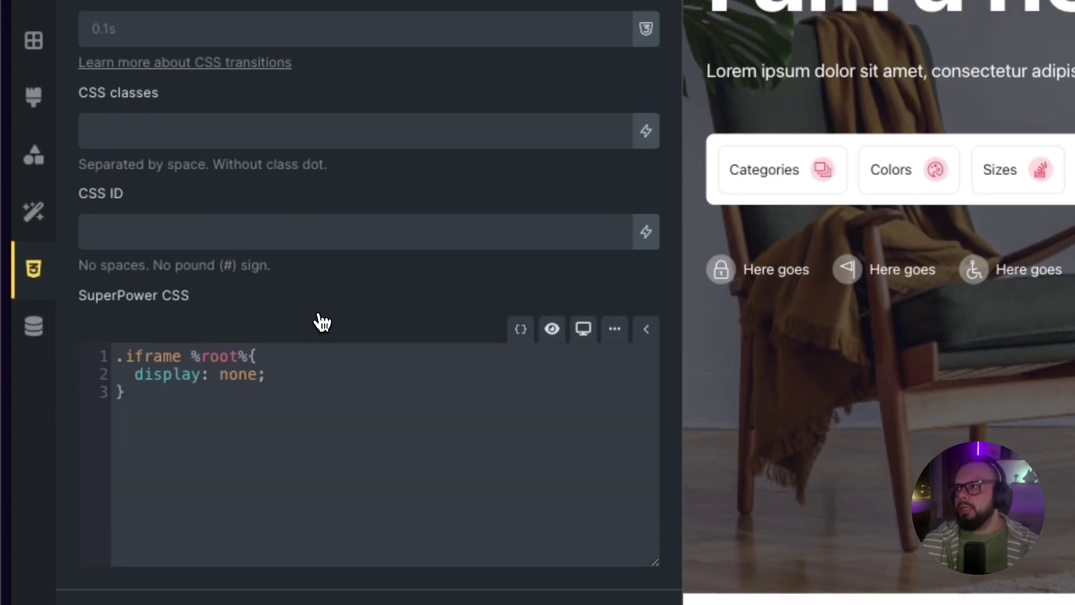
{"action": "left_click_drag", "start_coordinate": [177, 356], "coordinate": [86, 356]}
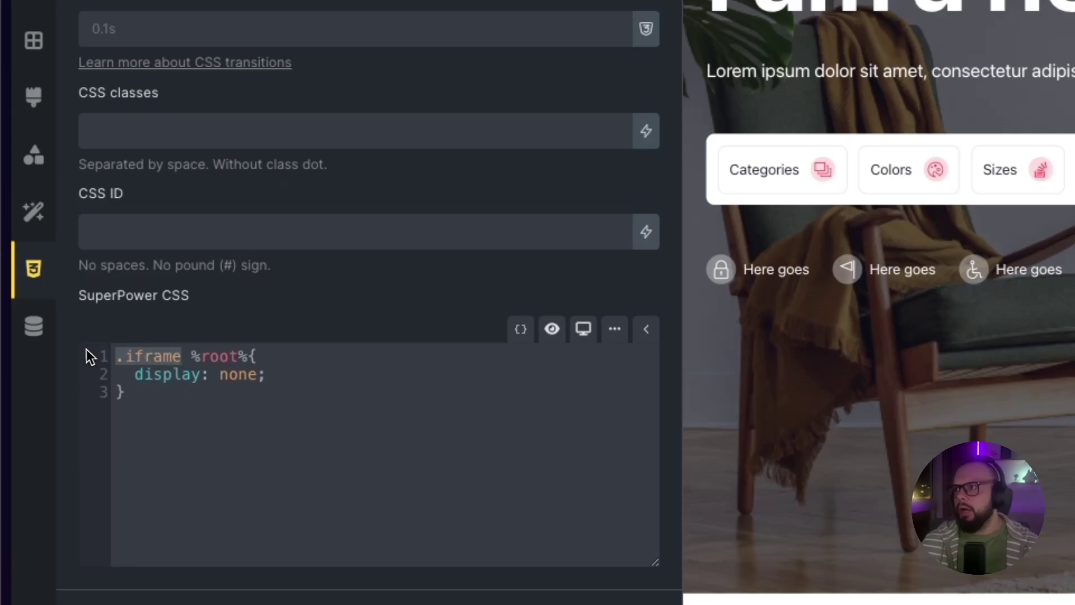
- Delete 'none' from the display rule to reveal the dropdowns, then retype 'none'
{"action": "double_click", "coordinate": [225, 374]}
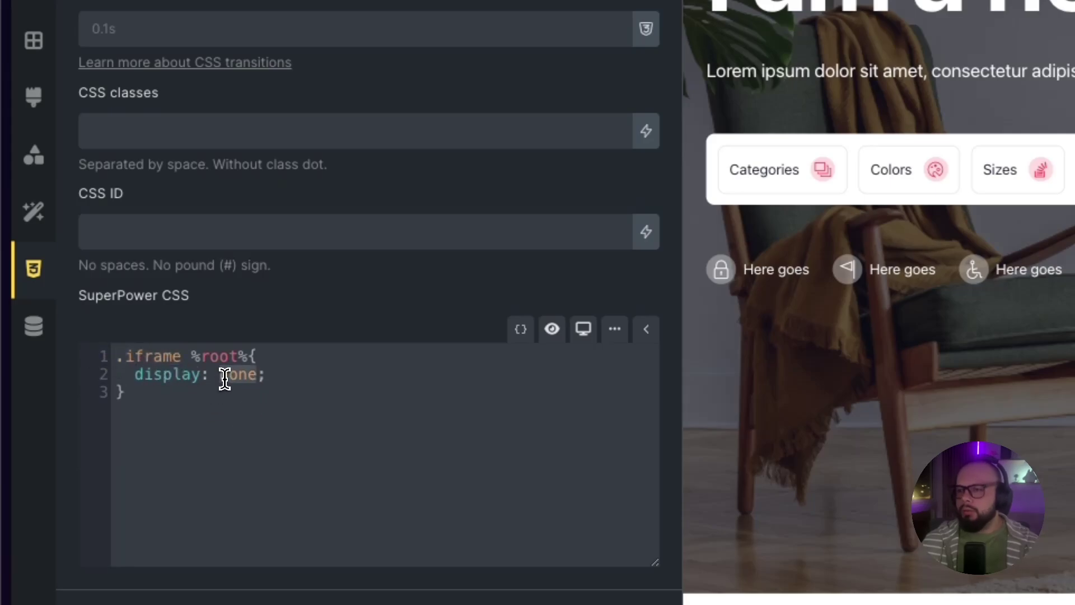
{"action": "key", "text": "BackSpace"}
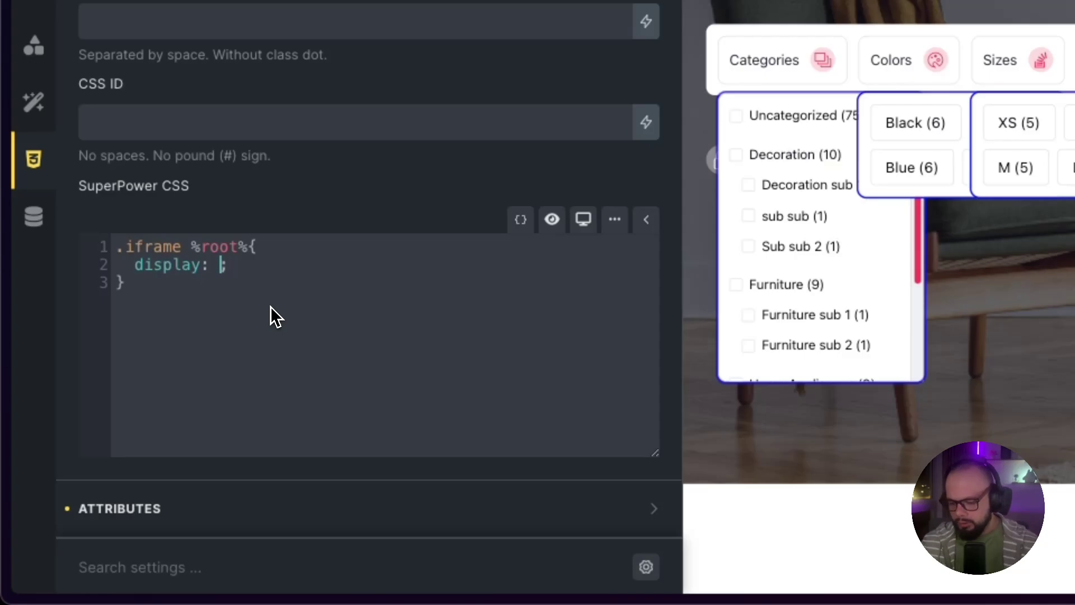
{"action": "type", "text": "none"}
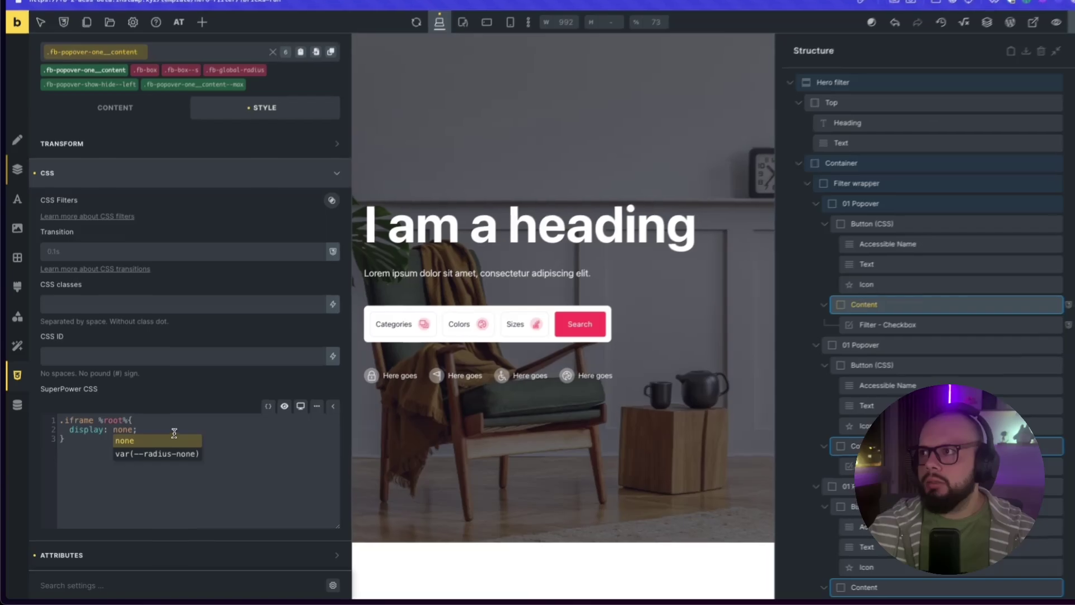
{"action": "key", "text": "Escape"}
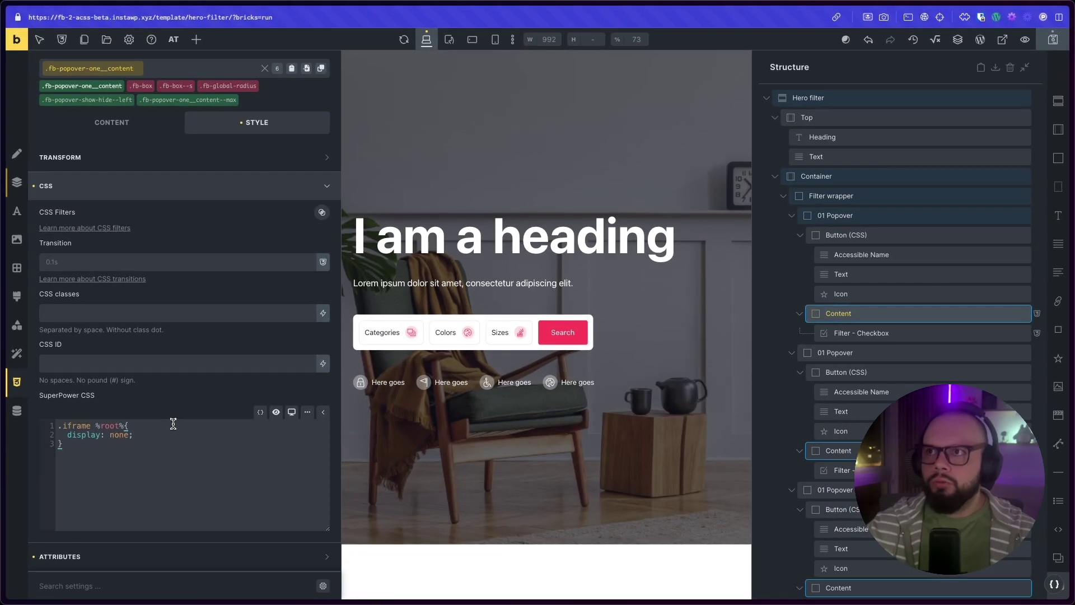